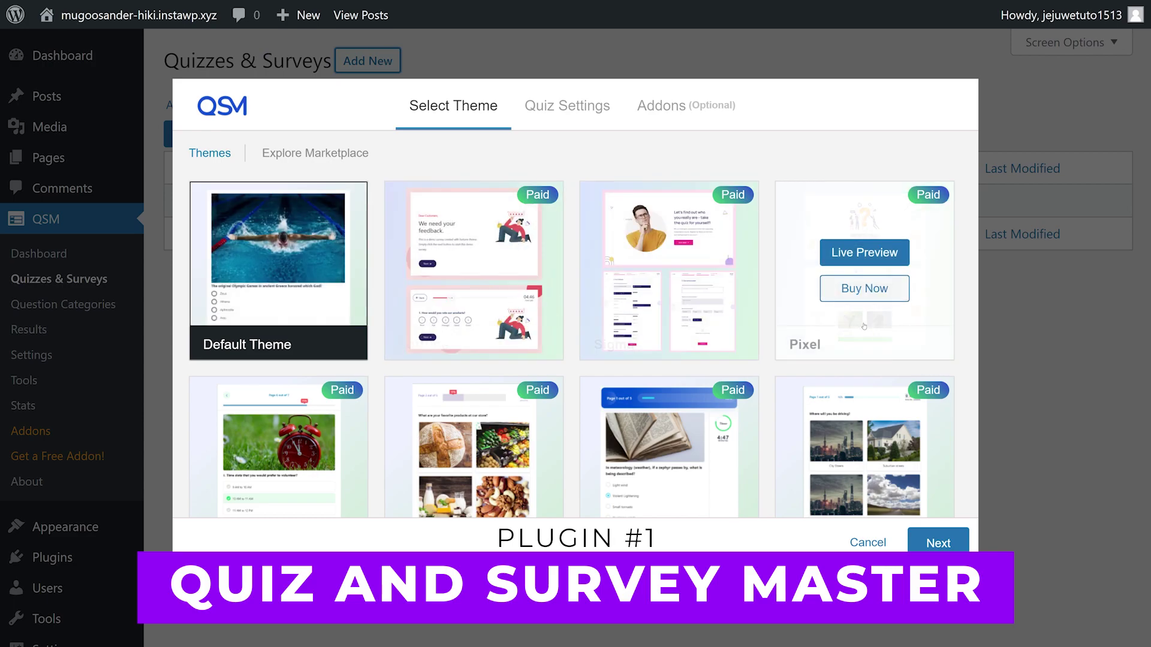
Scroll through the Select Theme grid to review the Default Theme and the paid themes.
{"action": "scroll", "coordinate": [864, 288], "scroll_direction": "down", "scroll_amount": 1}
{"action": "scroll", "coordinate": [274, 399], "scroll_direction": "up", "scroll_amount": 1}
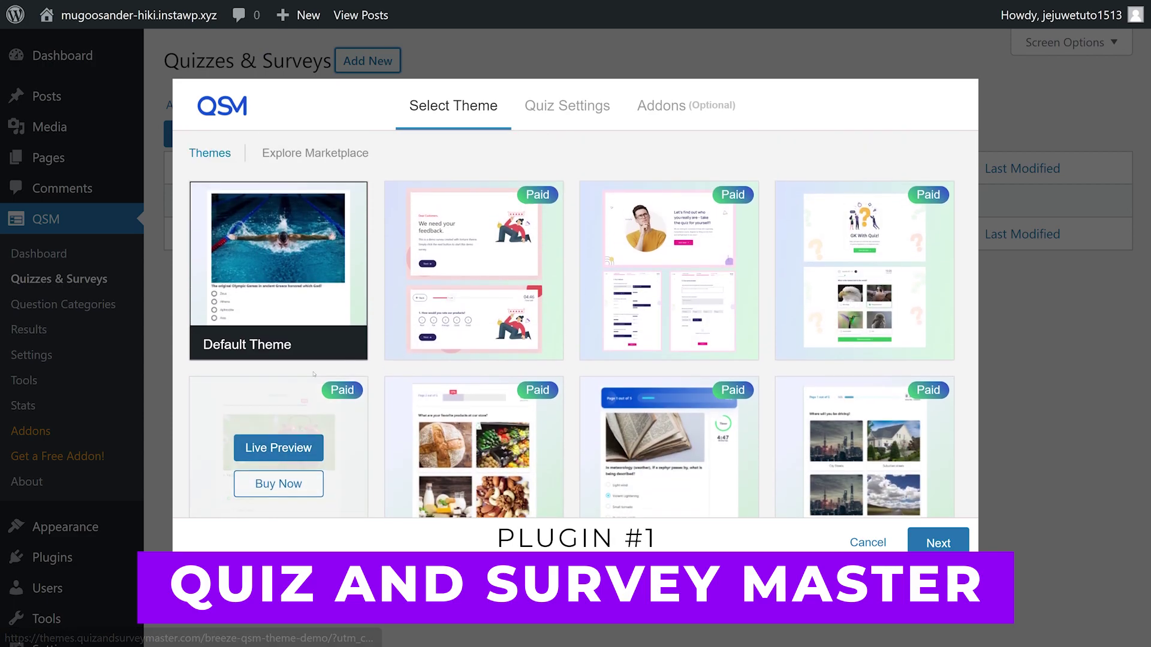
Finish the quiz name 'What Pro Golfer Are You?', keep the 16-minute limit, and continue to Addons.
{"action": "type", "text": "You?"}
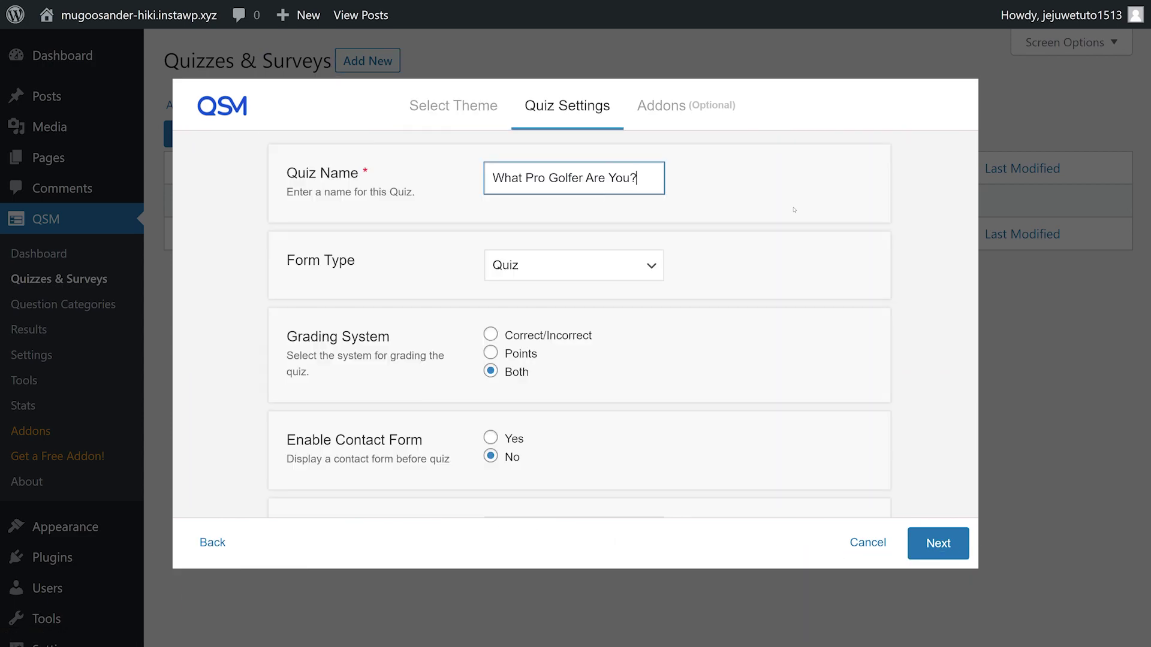
{"action": "scroll", "coordinate": [583, 339], "scroll_direction": "down", "scroll_amount": 5}
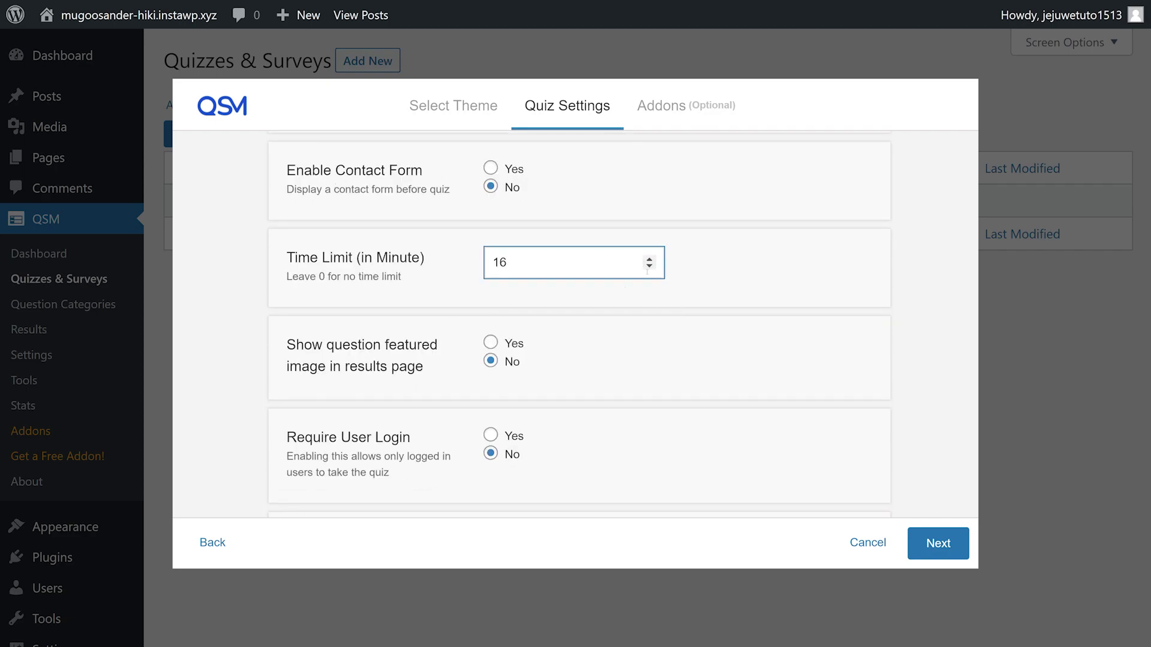
{"action": "scroll", "coordinate": [589, 359], "scroll_direction": "down", "scroll_amount": 4}
{"action": "left_click", "coordinate": [939, 545]}
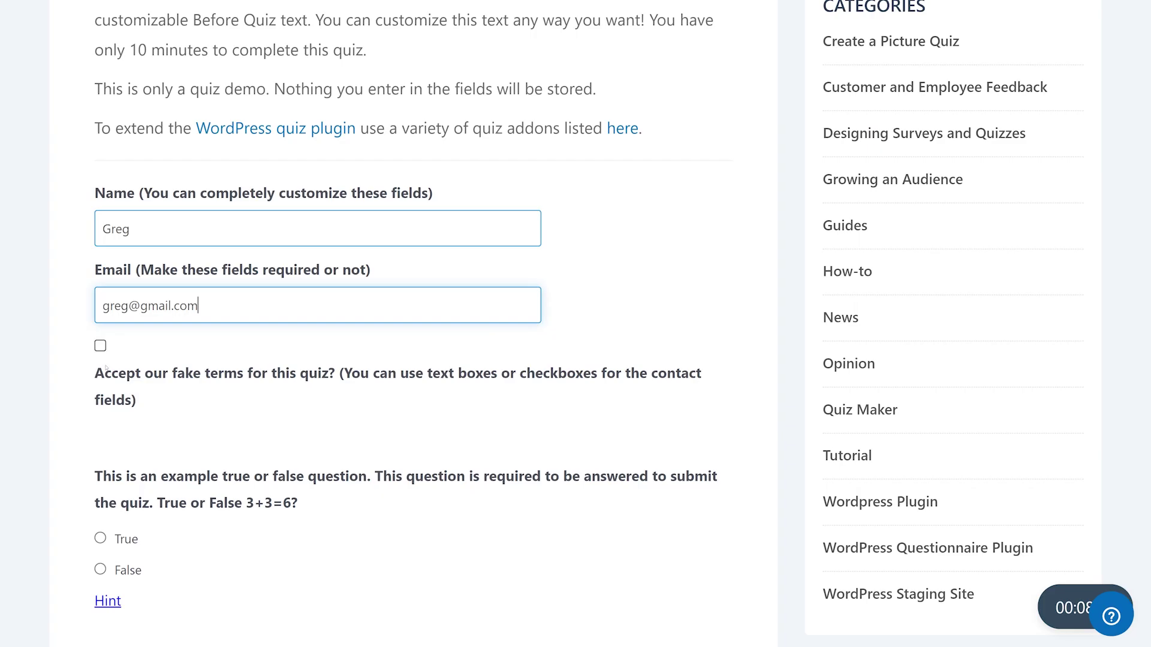
Accept the demo terms and answer True, Woof, Pirates Of The Caribbean and True.
{"action": "left_click", "coordinate": [99, 346]}
{"action": "scroll", "coordinate": [124, 344], "scroll_direction": "down", "scroll_amount": 3}
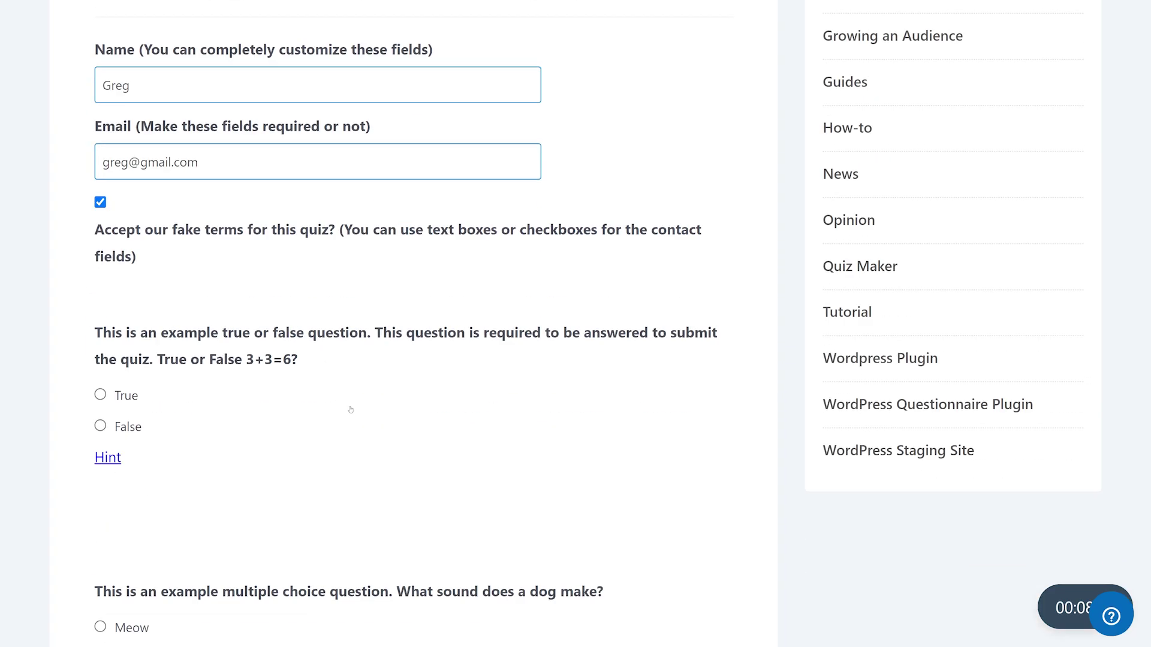
{"action": "left_click", "coordinate": [100, 358]}
{"action": "scroll", "coordinate": [308, 419], "scroll_direction": "down", "scroll_amount": 3}
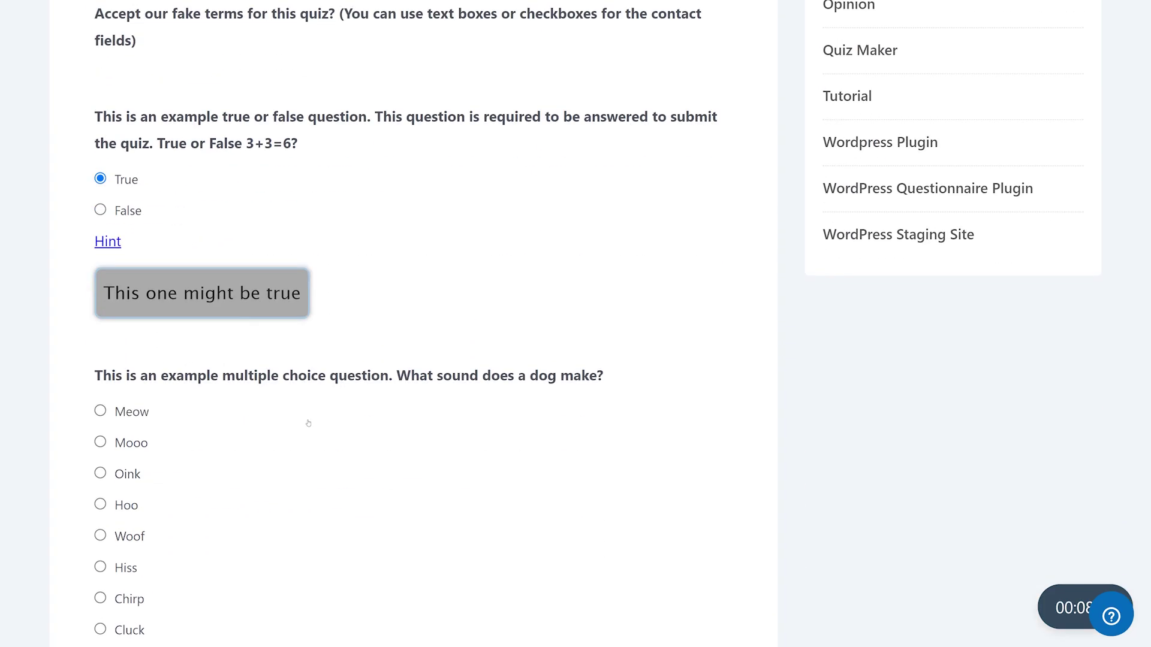
{"action": "scroll", "coordinate": [216, 369], "scroll_direction": "down", "scroll_amount": 3}
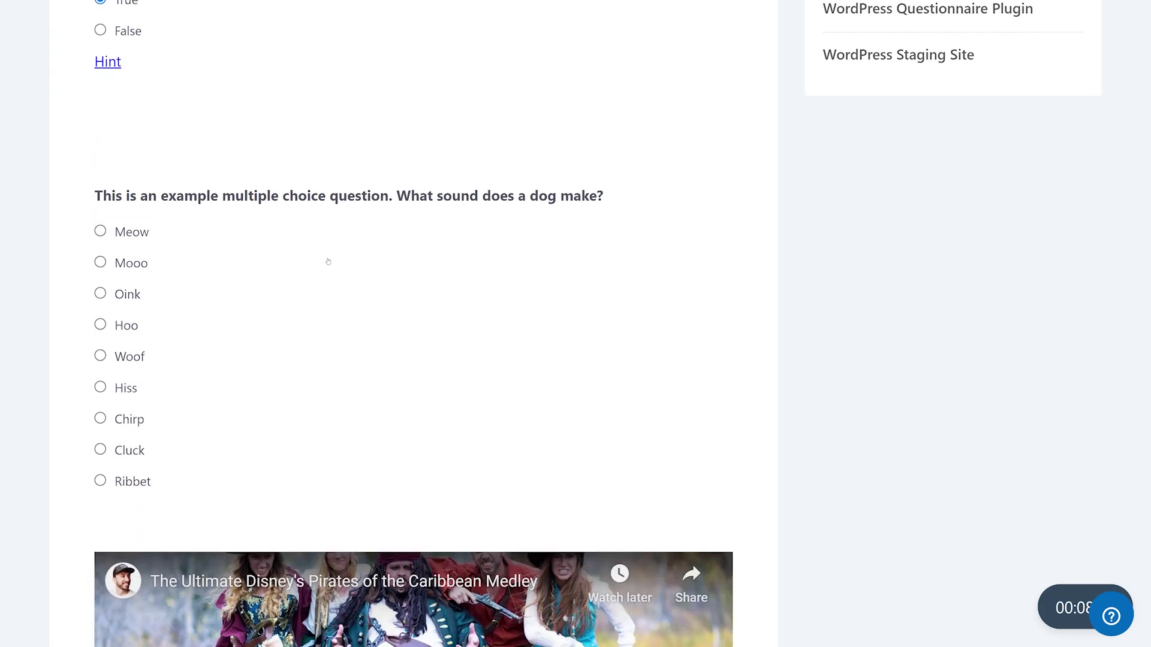
{"action": "scroll", "coordinate": [328, 262], "scroll_direction": "down", "scroll_amount": 2}
{"action": "left_click", "coordinate": [101, 265]}
{"action": "scroll", "coordinate": [413, 368], "scroll_direction": "down", "scroll_amount": 9}
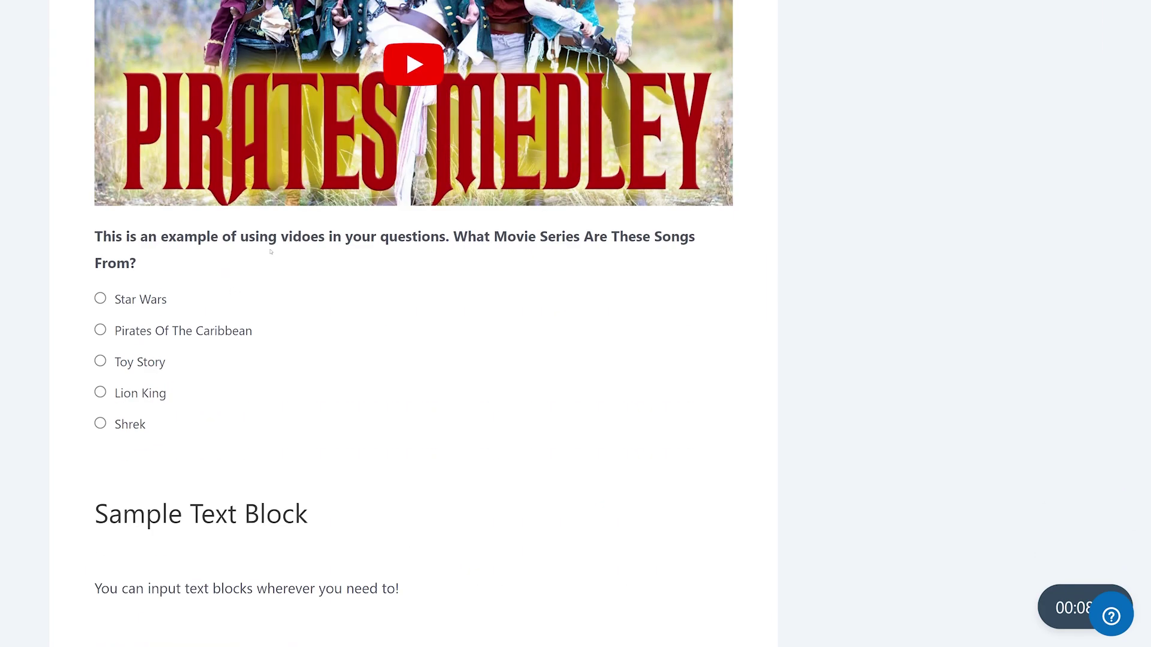
{"action": "left_click", "coordinate": [117, 330]}
{"action": "scroll", "coordinate": [274, 383], "scroll_direction": "down", "scroll_amount": 6}
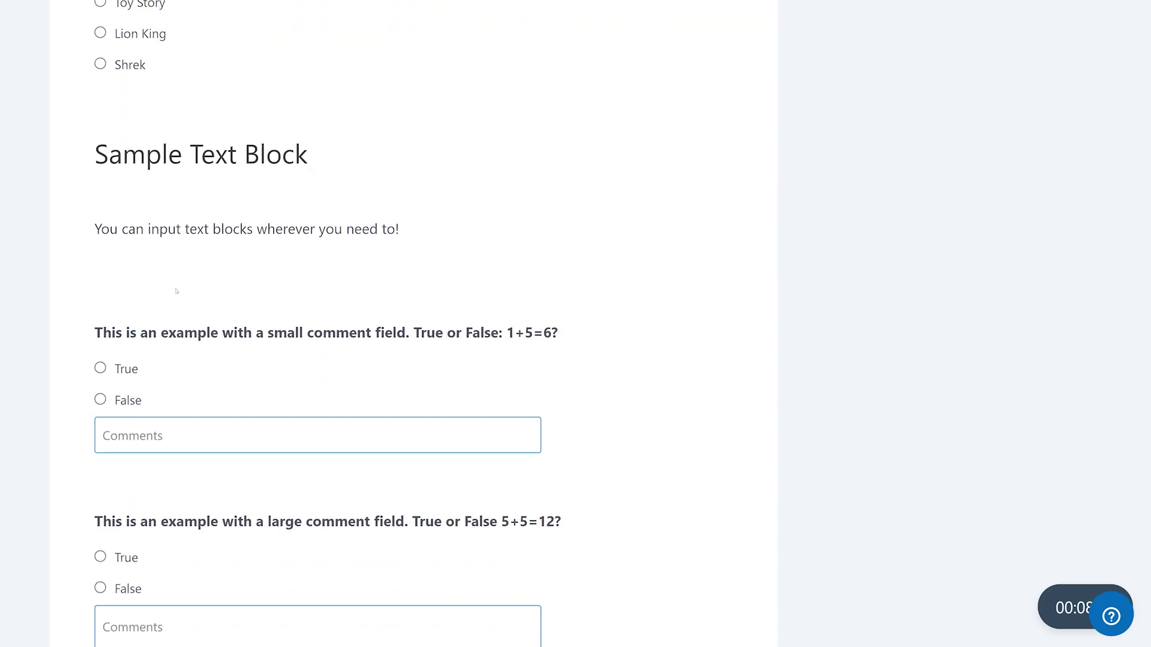
{"action": "scroll", "coordinate": [389, 407], "scroll_direction": "down", "scroll_amount": 2}
{"action": "left_click", "coordinate": [100, 278]}
{"action": "scroll", "coordinate": [270, 334], "scroll_direction": "down", "scroll_amount": 20}
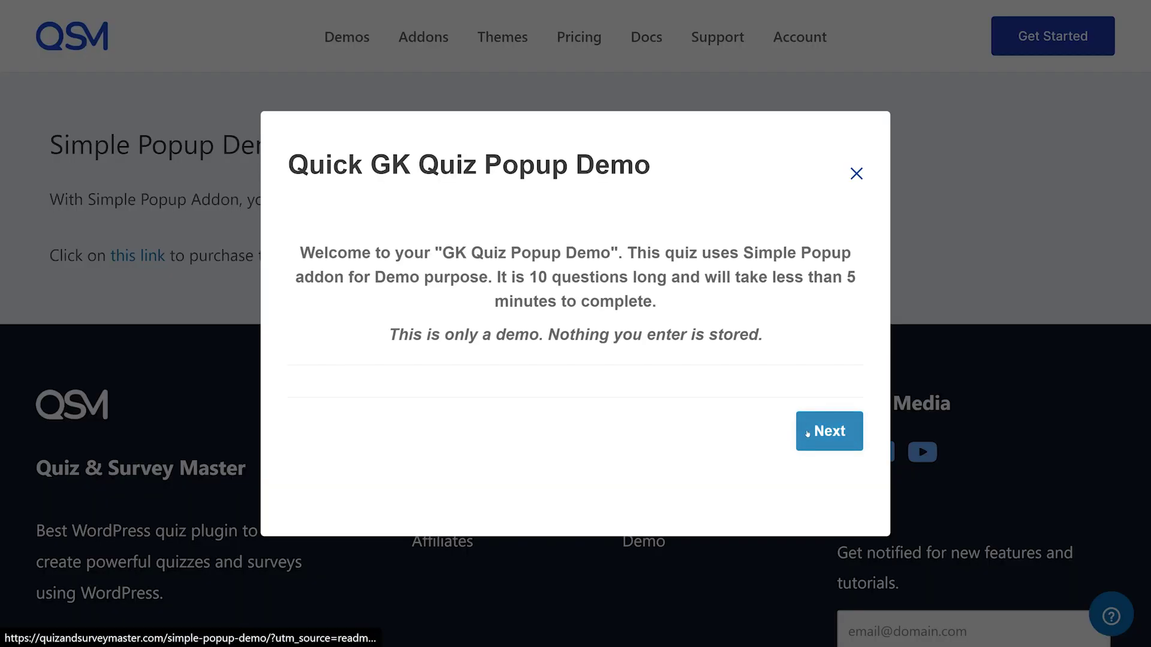
Start the Quick GK Quiz popup, answering 7 championships and 11 players per soccer team.
{"action": "left_click", "coordinate": [807, 434]}
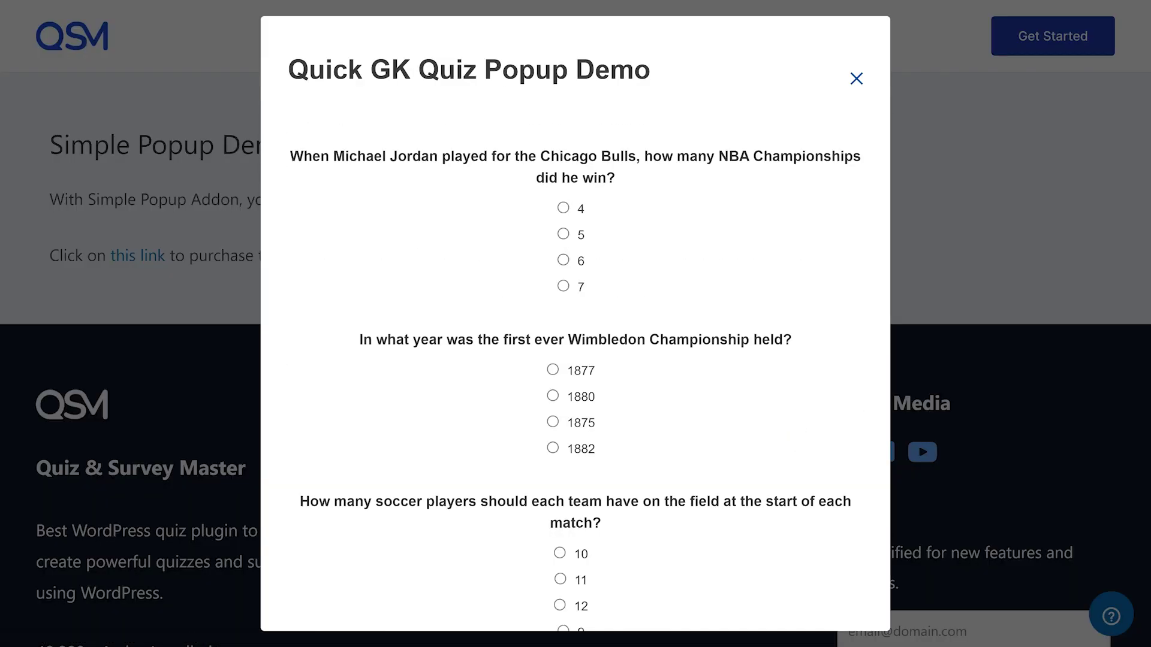
{"action": "left_click", "coordinate": [585, 294]}
{"action": "scroll", "coordinate": [566, 193], "scroll_direction": "down", "scroll_amount": 3}
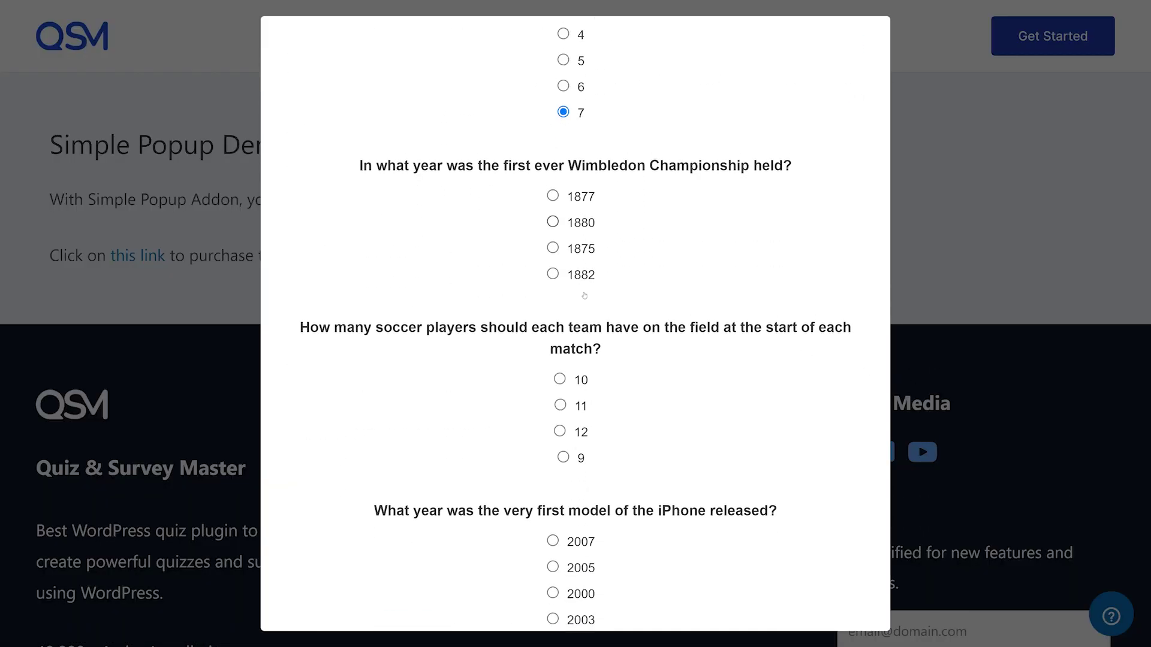
{"action": "left_click", "coordinate": [581, 401]}
{"action": "scroll", "coordinate": [581, 400], "scroll_direction": "down", "scroll_amount": 5}
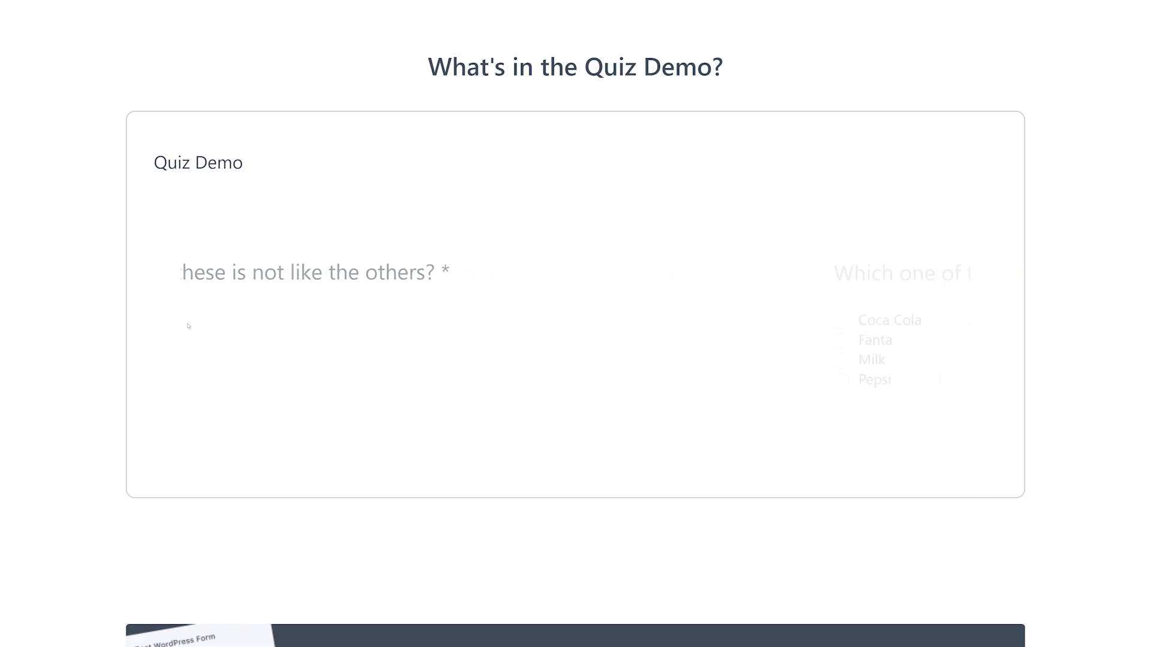
Choose Milk as the odd one out in the Quiz Demo drink question.
{"action": "left_click", "coordinate": [194, 363]}
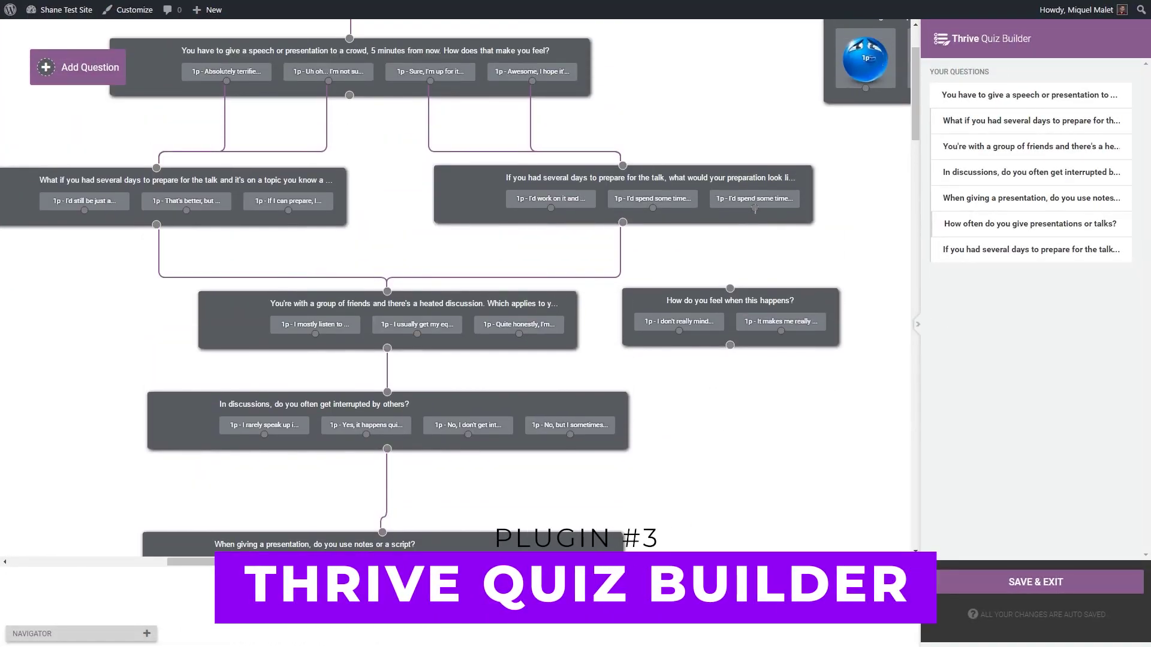
Link the preparation answer to the feelings question, then answer the first two preview questions.
{"action": "left_click_drag", "start_coordinate": [754, 208], "coordinate": [730, 279]}
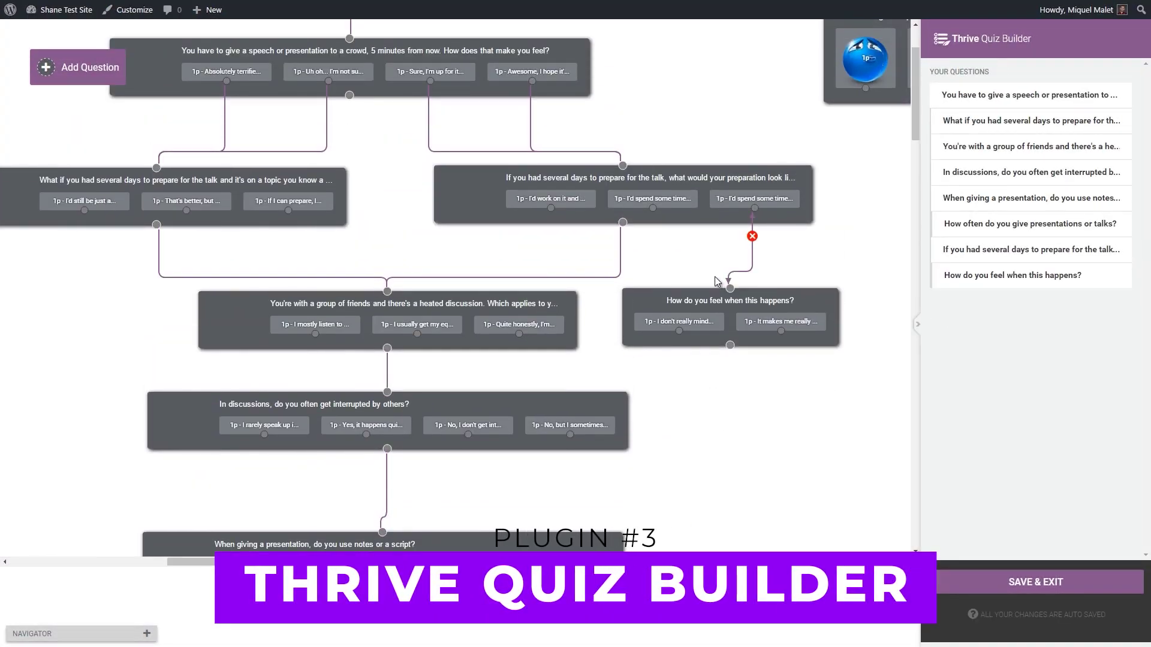
{"action": "left_click_drag", "start_coordinate": [652, 208], "coordinate": [728, 286]}
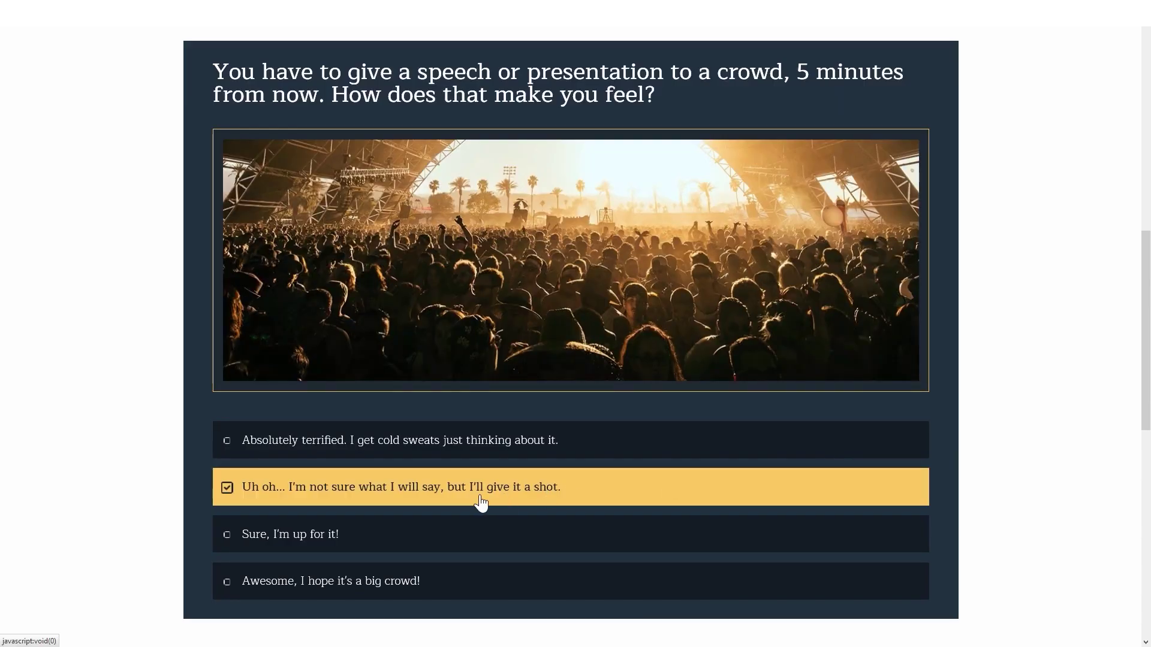
{"action": "left_click", "coordinate": [480, 504]}
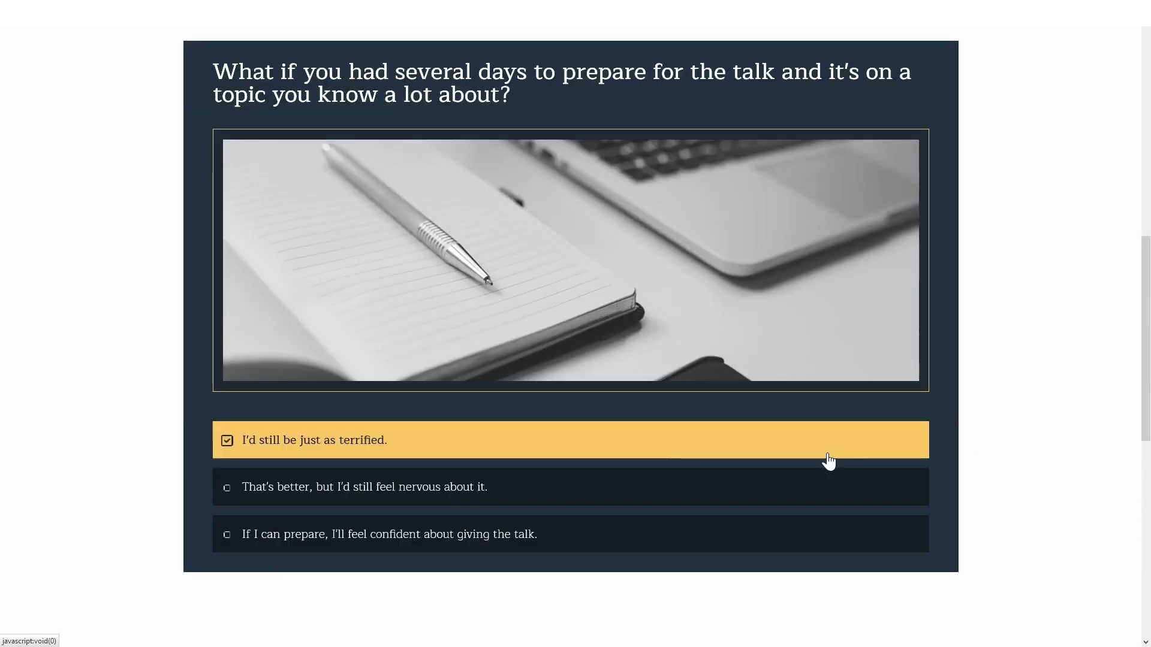
{"action": "left_click", "coordinate": [464, 507]}
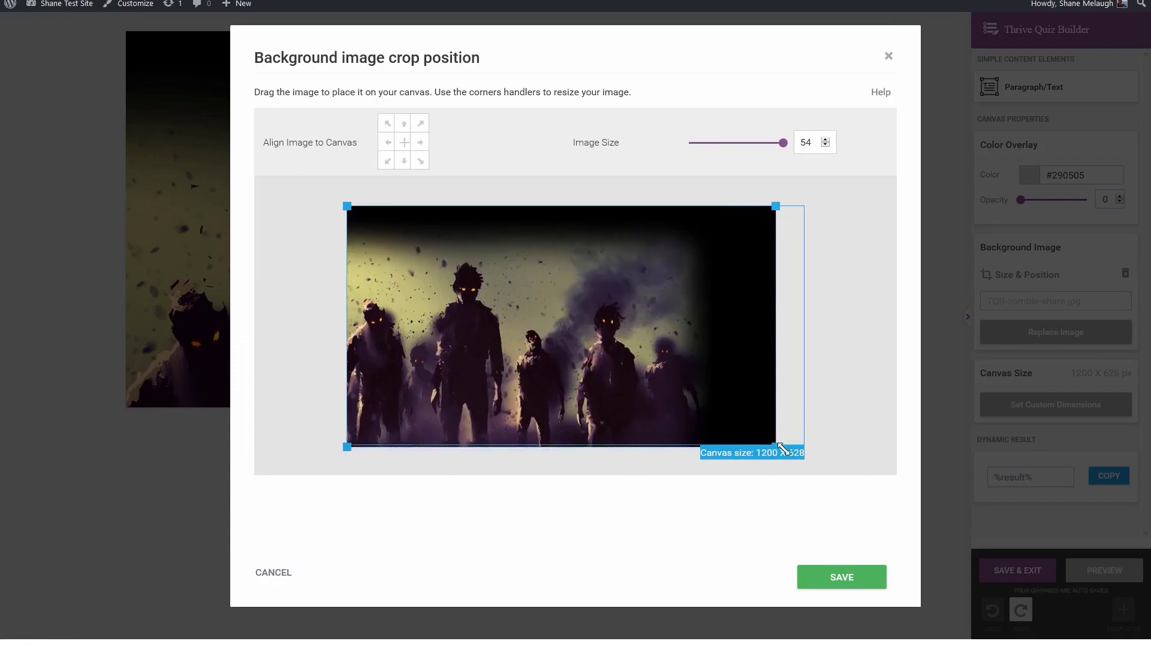
Resize the ZOMBIE APOCALYPSE text and share the result to Facebook with 'Can you beat my score?'.
{"action": "left_click", "coordinate": [842, 577]}
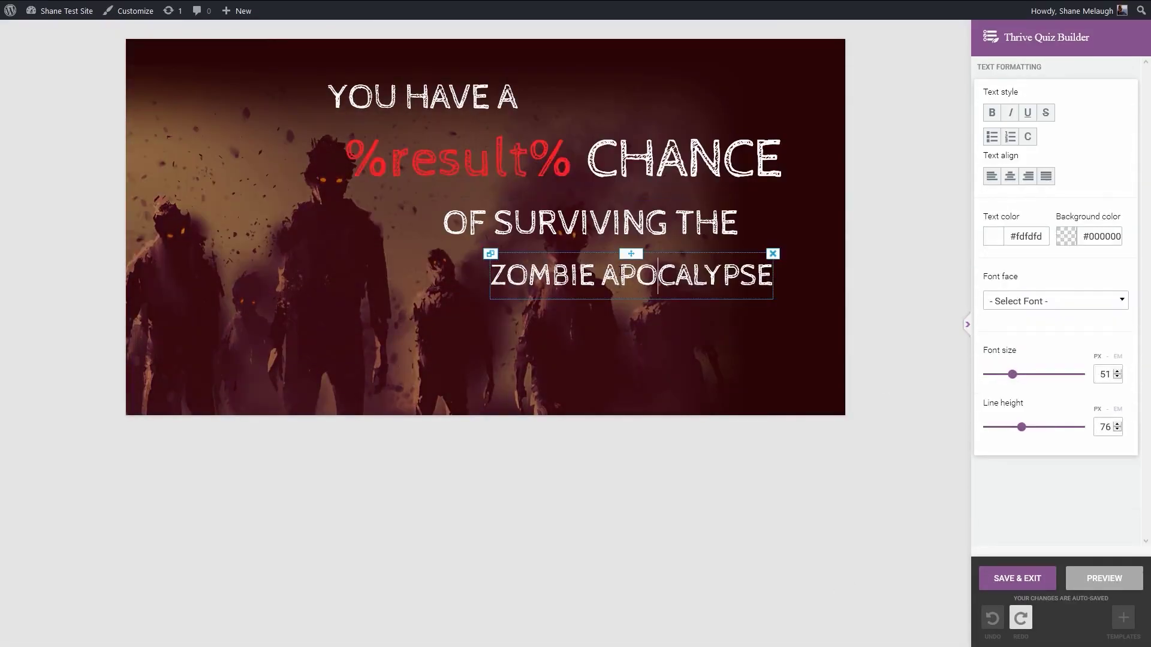
{"action": "left_click_drag", "start_coordinate": [1009, 372], "coordinate": [1012, 376]}
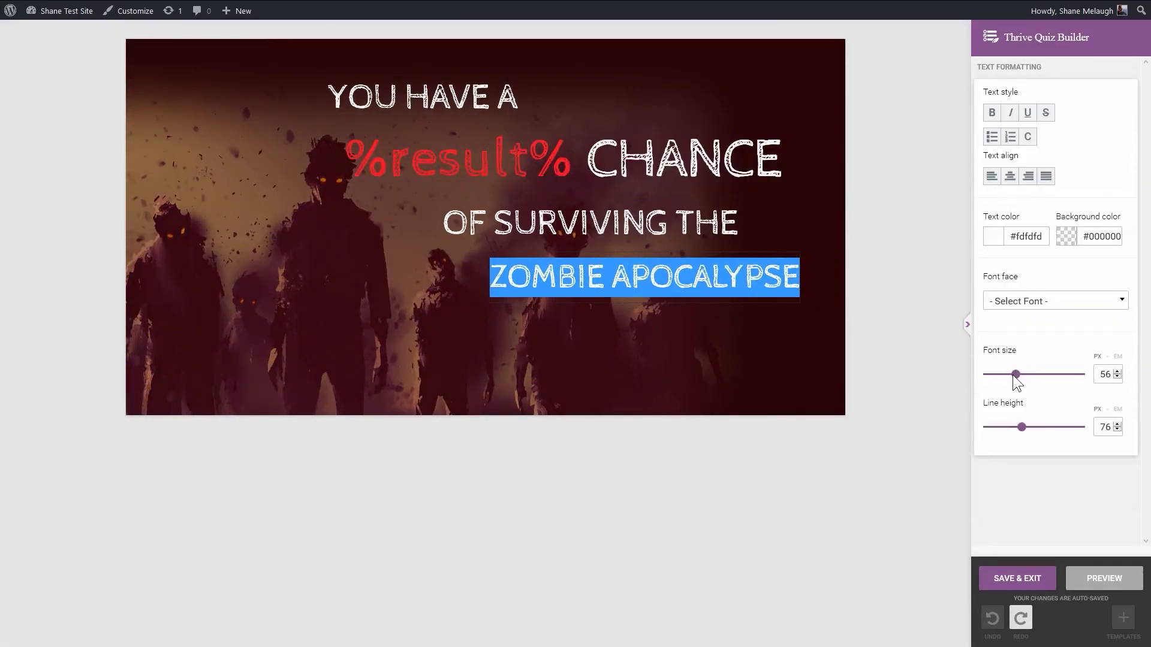
{"action": "left_click", "coordinate": [934, 227]}
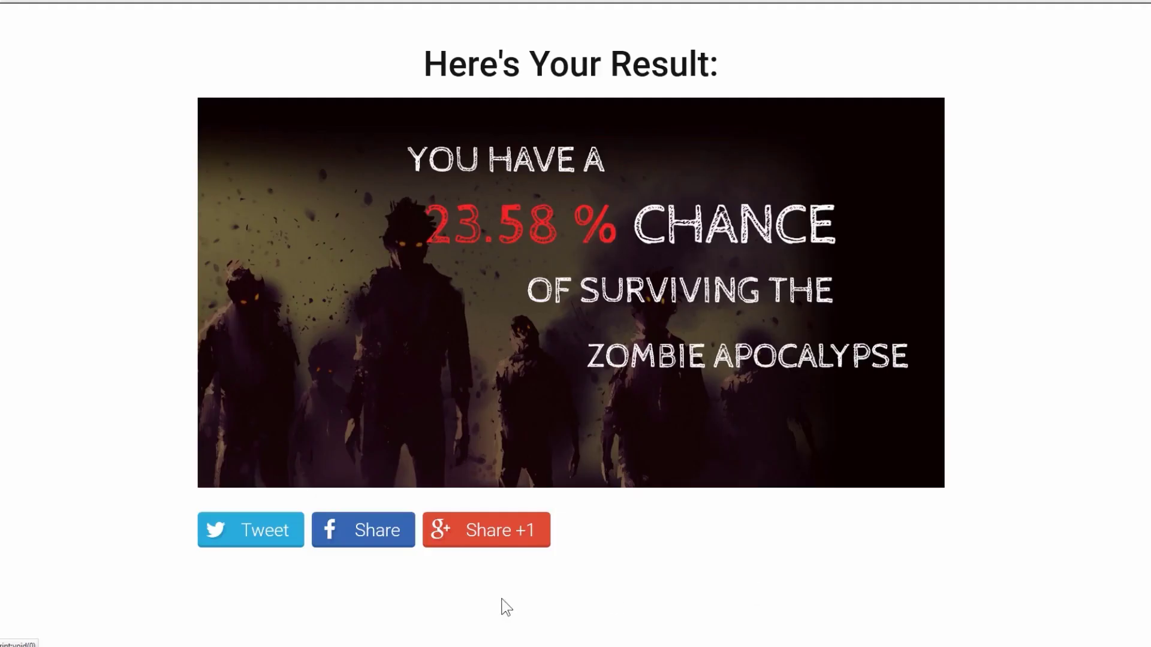
{"action": "left_click", "coordinate": [379, 534]}
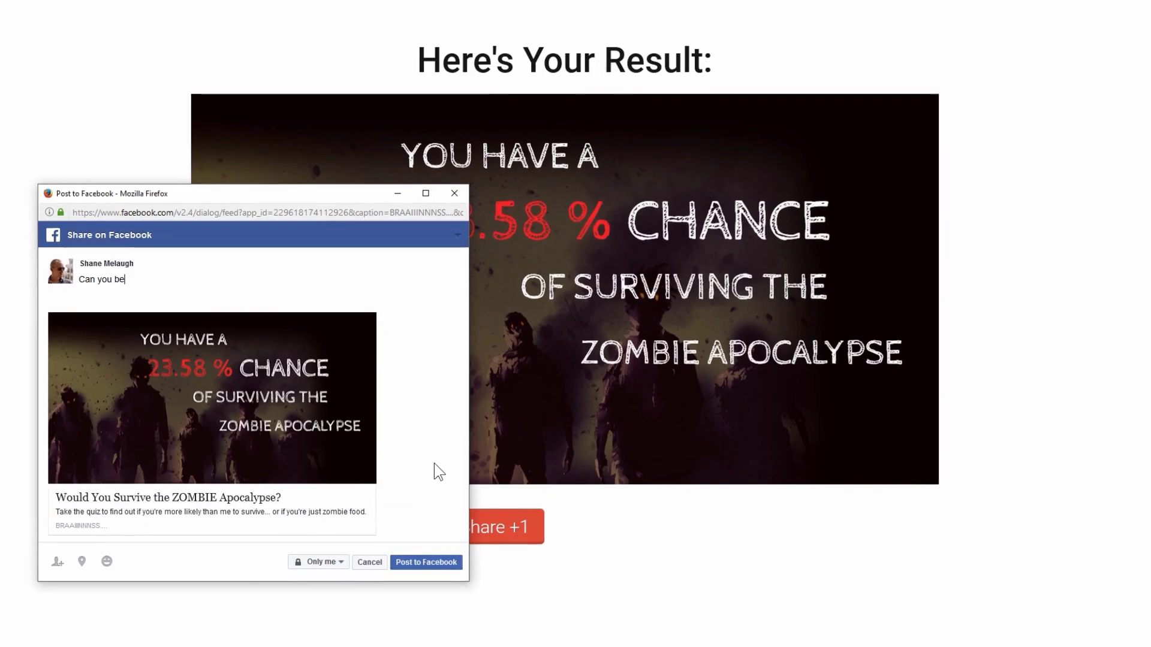
{"action": "type", "text": "my score?"}
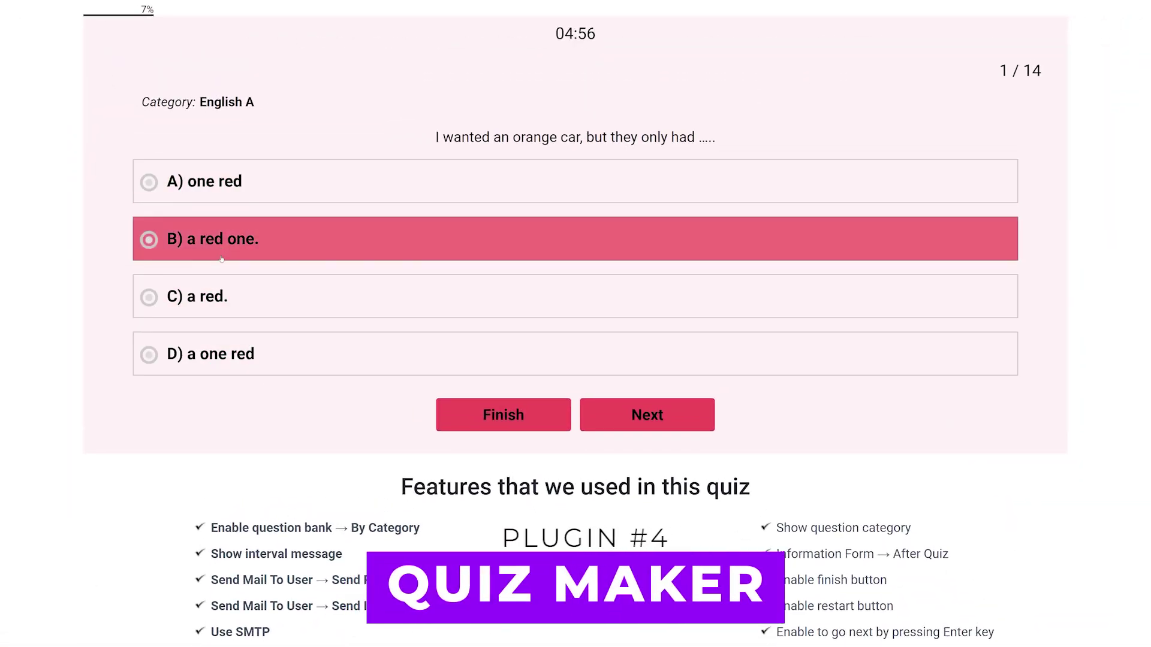
Answer English grammar quiz questions 1–4, choosing B for questions 1 and 4.
{"action": "left_click", "coordinate": [264, 239]}
{"action": "left_click", "coordinate": [659, 415]}
{"action": "left_click", "coordinate": [277, 239]}
{"action": "left_click", "coordinate": [720, 415]}
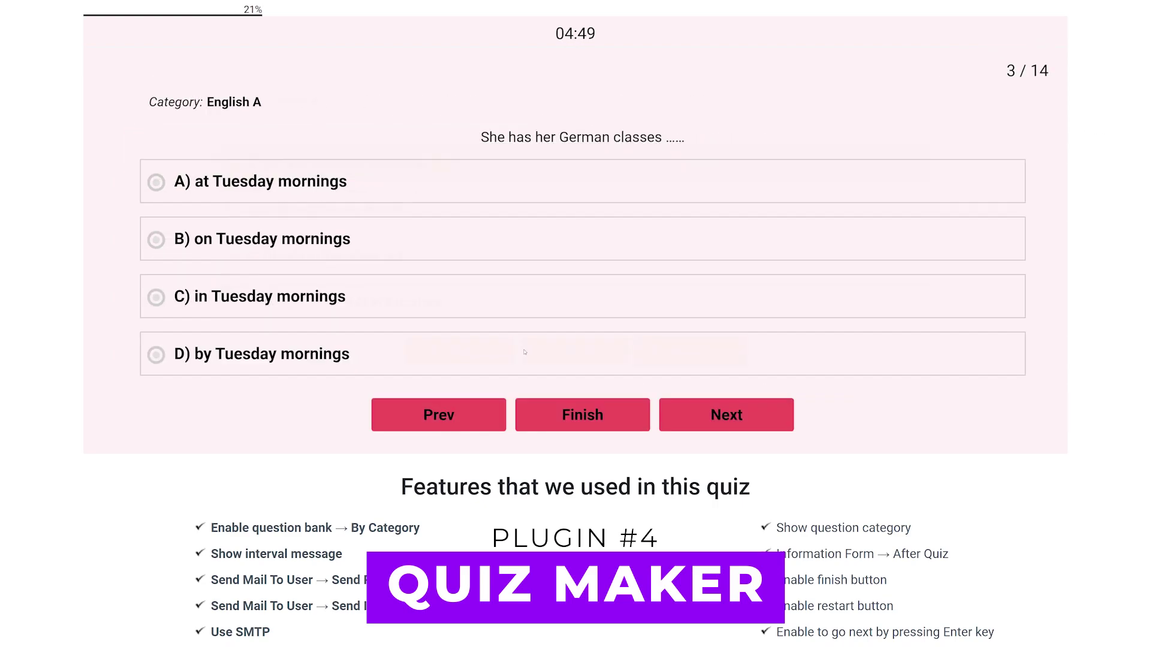
{"action": "left_click", "coordinate": [275, 239]}
{"action": "left_click", "coordinate": [724, 419]}
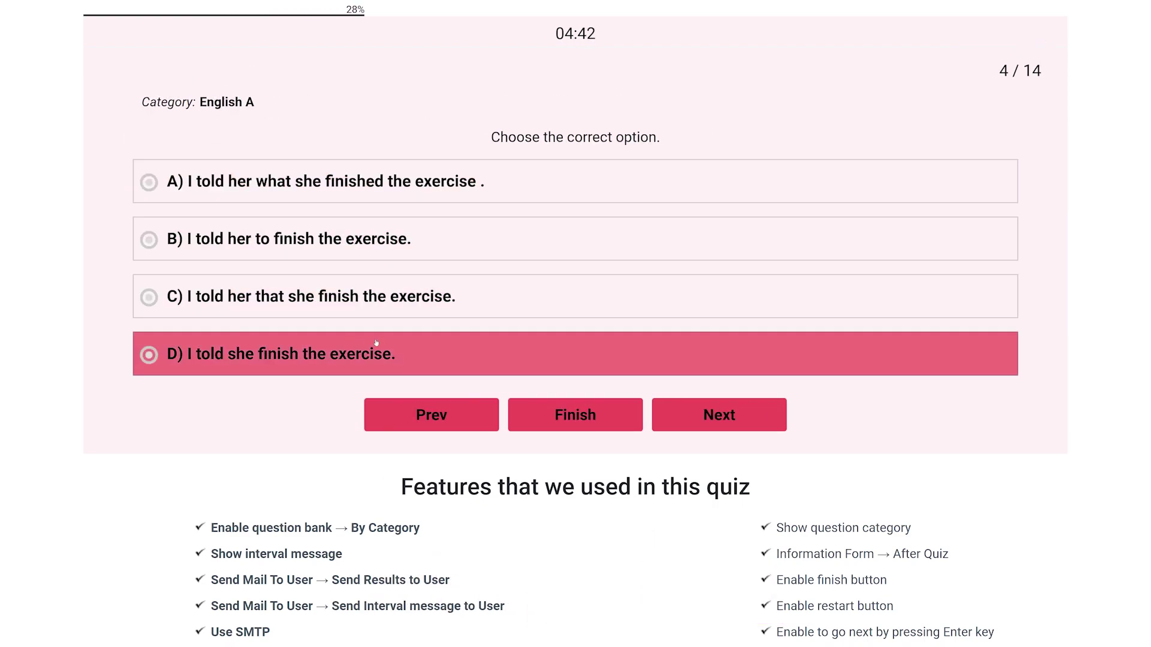
{"action": "left_click", "coordinate": [275, 238]}
{"action": "left_click", "coordinate": [667, 414]}
Answer questions 5–8 (B, A, D, A), pick A Cat, then advance the 11-question quiz.
{"action": "left_click", "coordinate": [276, 236]}
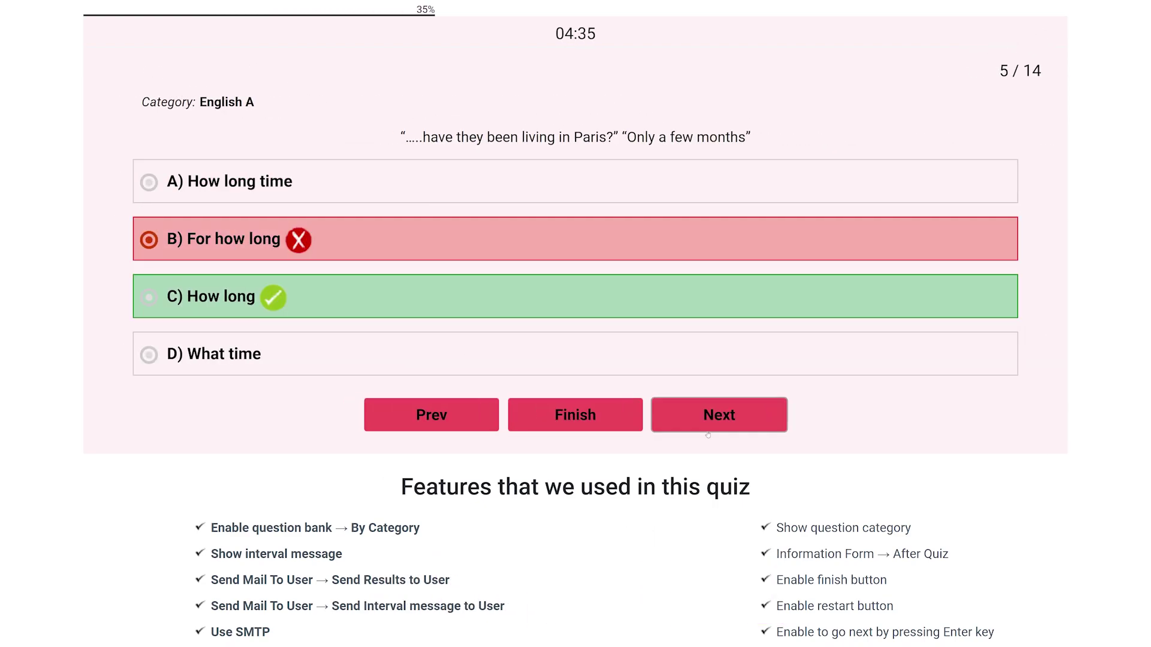
{"action": "left_click", "coordinate": [720, 413]}
{"action": "left_click", "coordinate": [308, 190]}
{"action": "left_click", "coordinate": [719, 414]}
{"action": "left_click", "coordinate": [276, 354]}
{"action": "left_click", "coordinate": [719, 415]}
{"action": "left_click", "coordinate": [300, 181]}
{"action": "key", "text": "Return"}
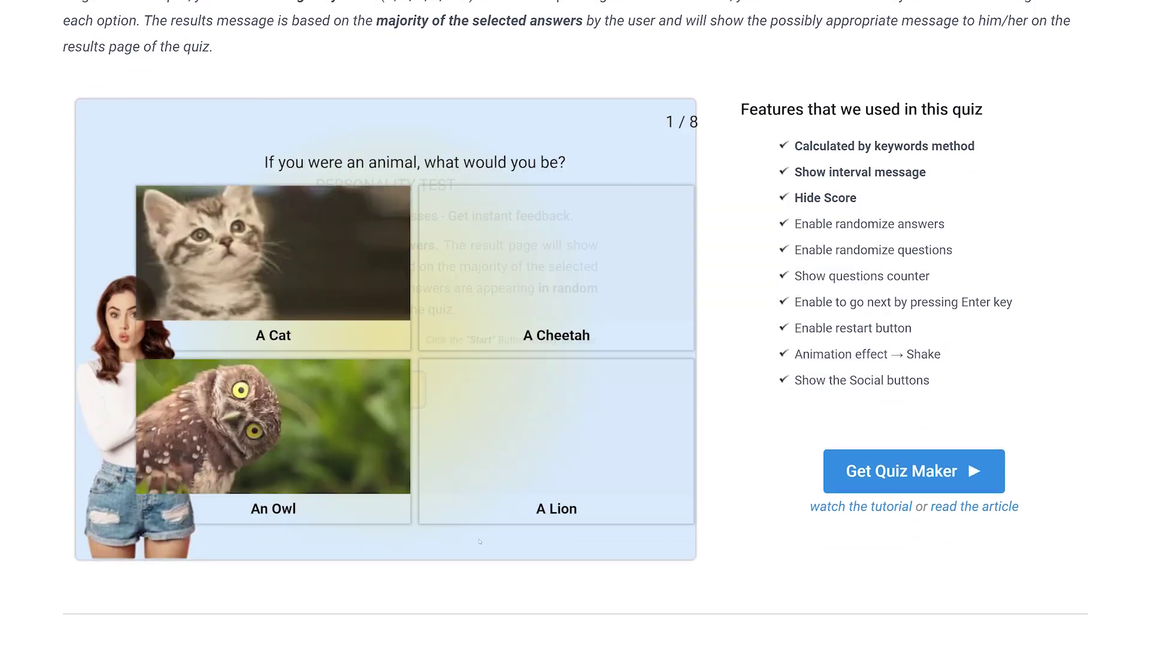
{"action": "left_click", "coordinate": [244, 264]}
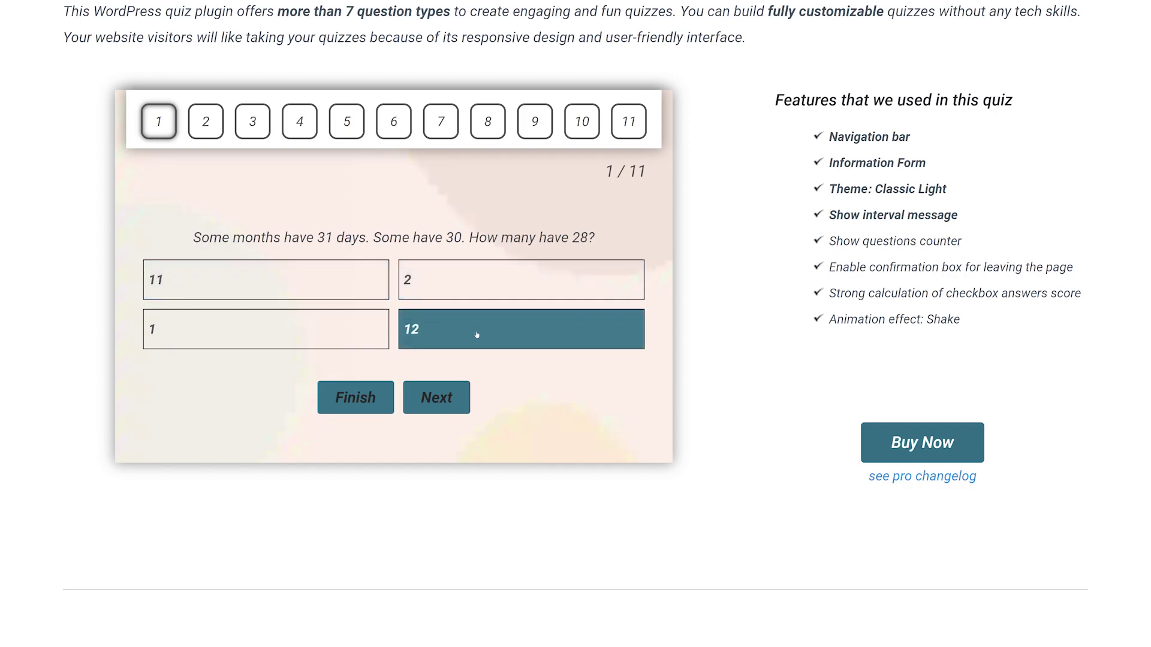
{"action": "left_click", "coordinate": [465, 405]}
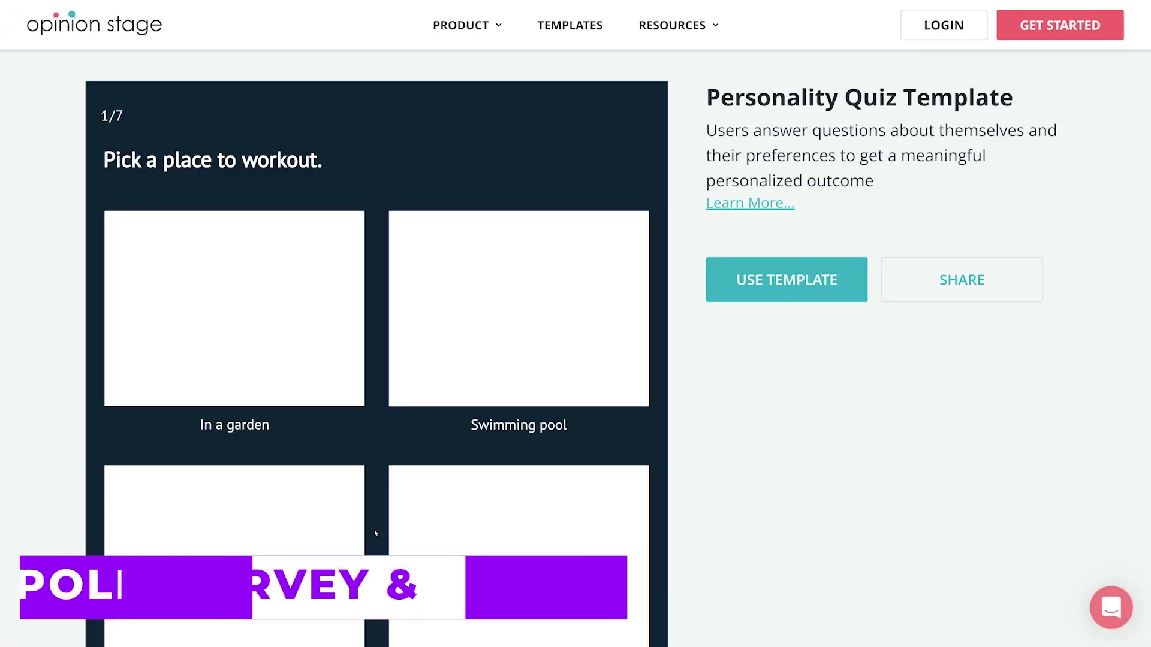
Answer Familiar cooking style, Steak medium rare, and I prefer to eat at home.
{"action": "scroll", "coordinate": [374, 530], "scroll_direction": "down", "scroll_amount": 2}
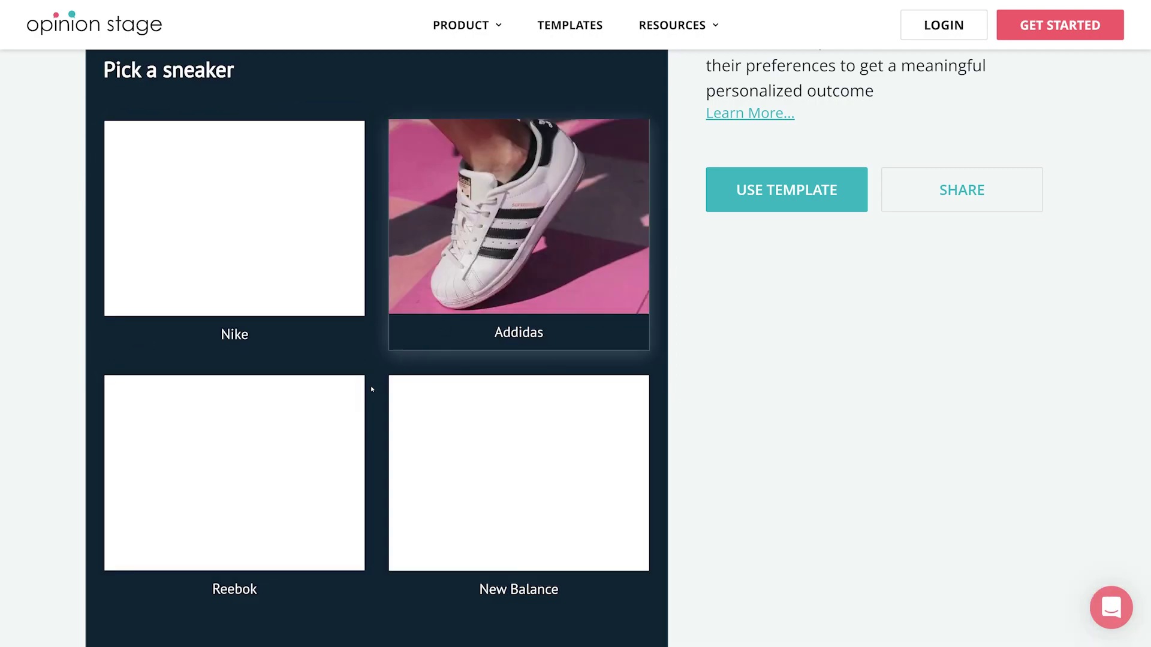
{"action": "scroll", "coordinate": [76, 385], "scroll_direction": "up", "scroll_amount": 2}
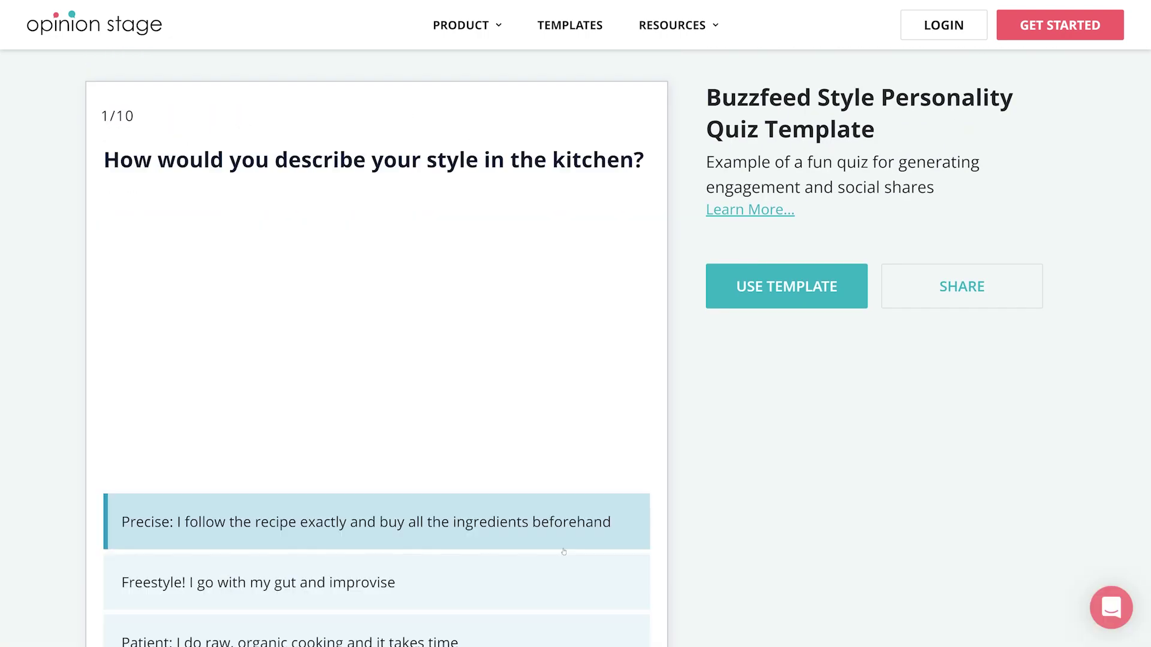
{"action": "scroll", "coordinate": [685, 499], "scroll_direction": "down", "scroll_amount": 2}
{"action": "scroll", "coordinate": [685, 499], "scroll_direction": "down", "scroll_amount": 2}
{"action": "left_click", "coordinate": [180, 525]}
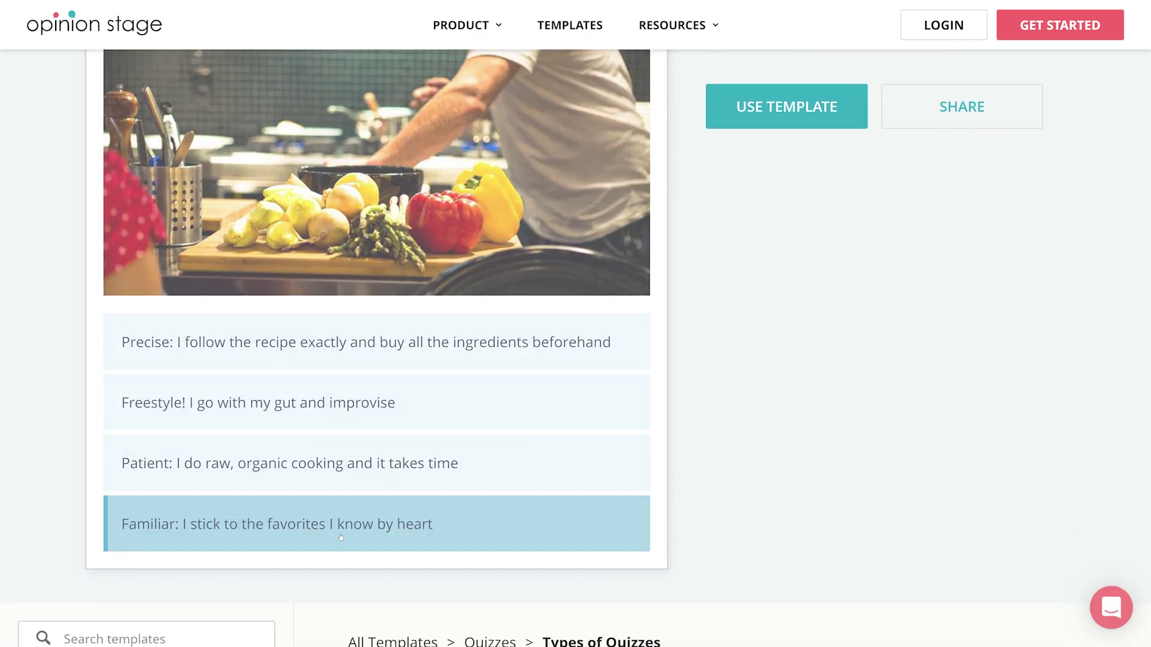
{"action": "scroll", "coordinate": [287, 259], "scroll_direction": "up", "scroll_amount": 2}
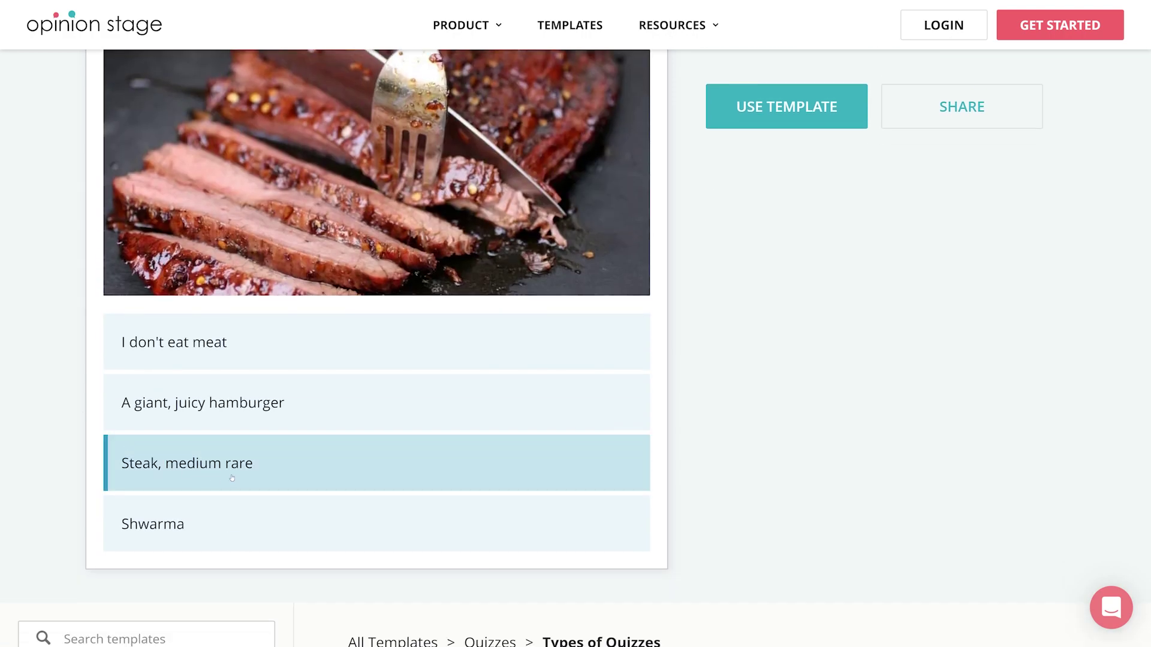
{"action": "left_click", "coordinate": [300, 465]}
{"action": "left_click", "coordinate": [264, 430]}
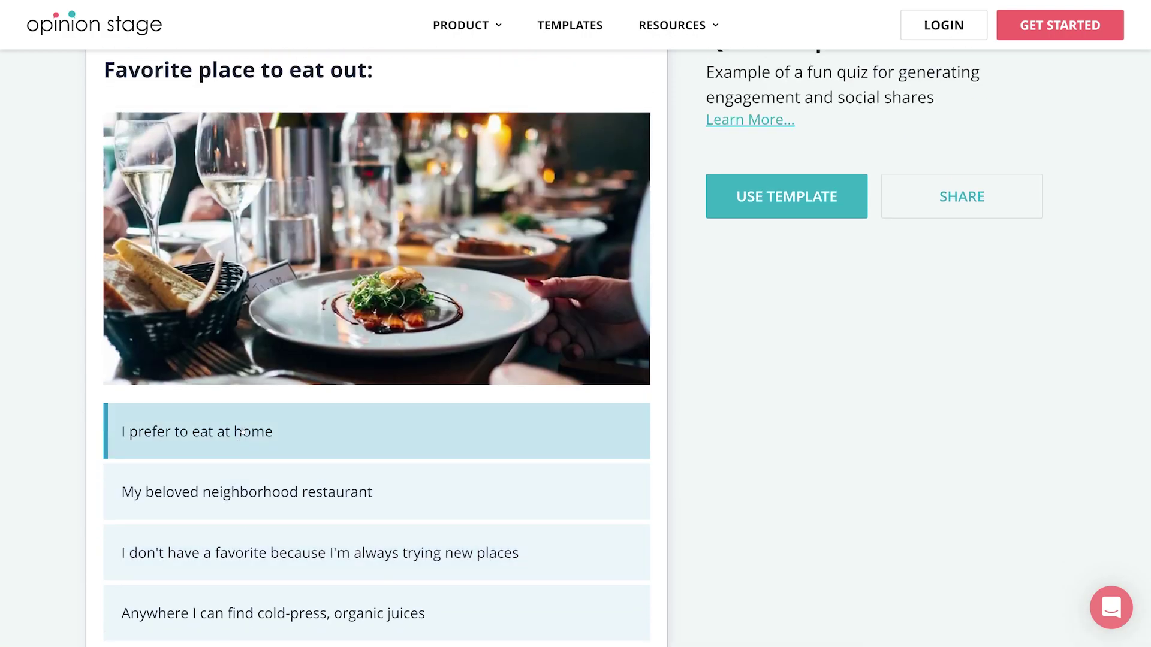
Pick beer, A fair amount, Yes!, water with lemon, 20 minutes, and pies to reach Comfort Eater.
{"action": "left_click", "coordinate": [451, 462]}
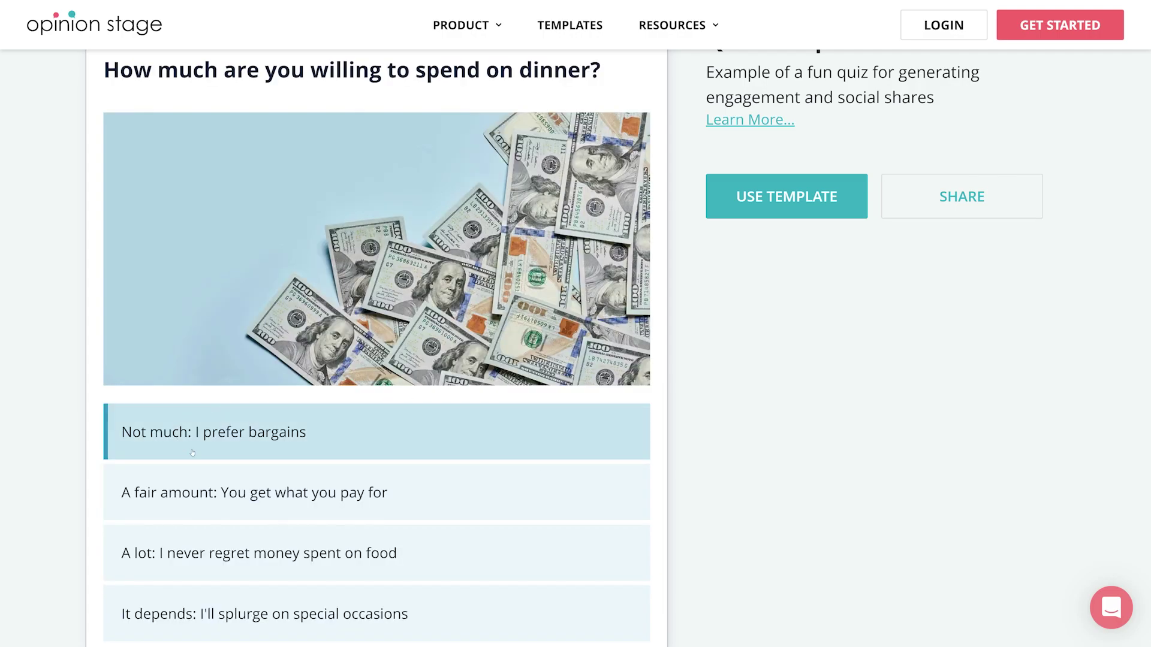
{"action": "left_click", "coordinate": [275, 479]}
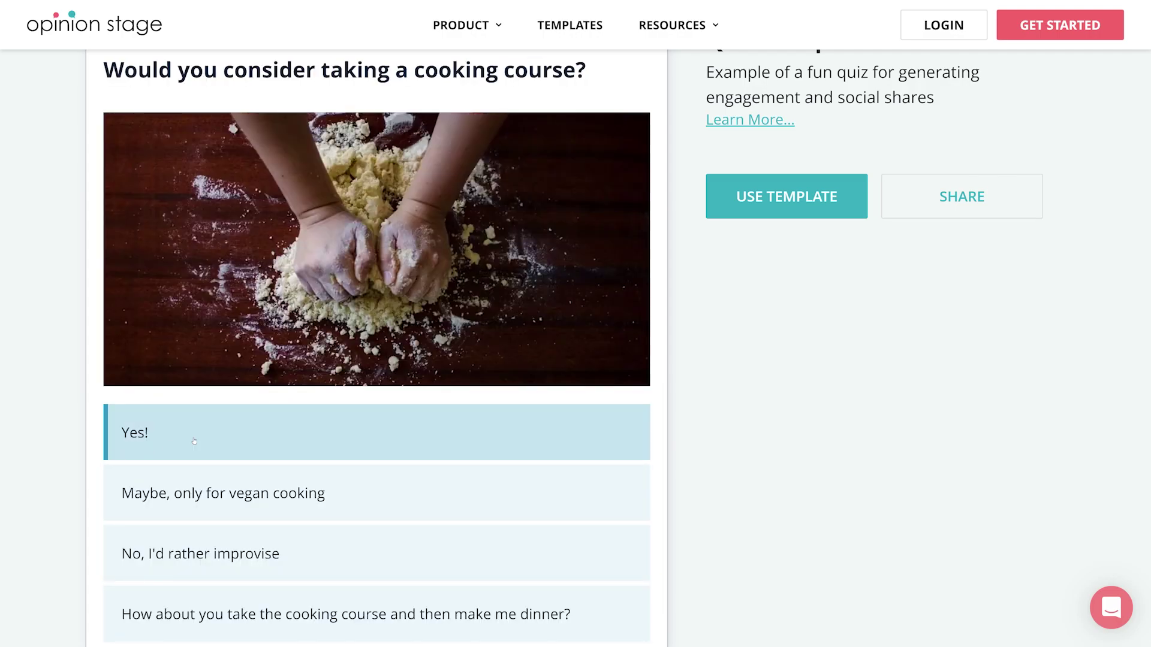
{"action": "left_click", "coordinate": [194, 442]}
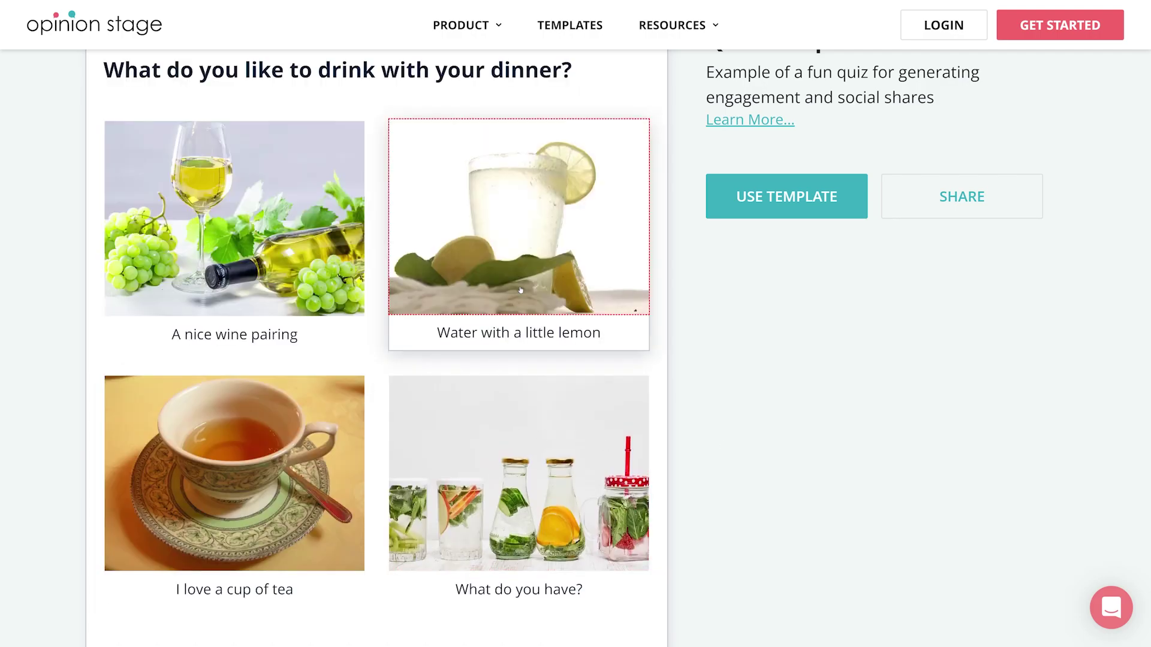
{"action": "left_click", "coordinate": [520, 290]}
{"action": "left_click", "coordinate": [488, 412]}
{"action": "left_click", "coordinate": [269, 336]}
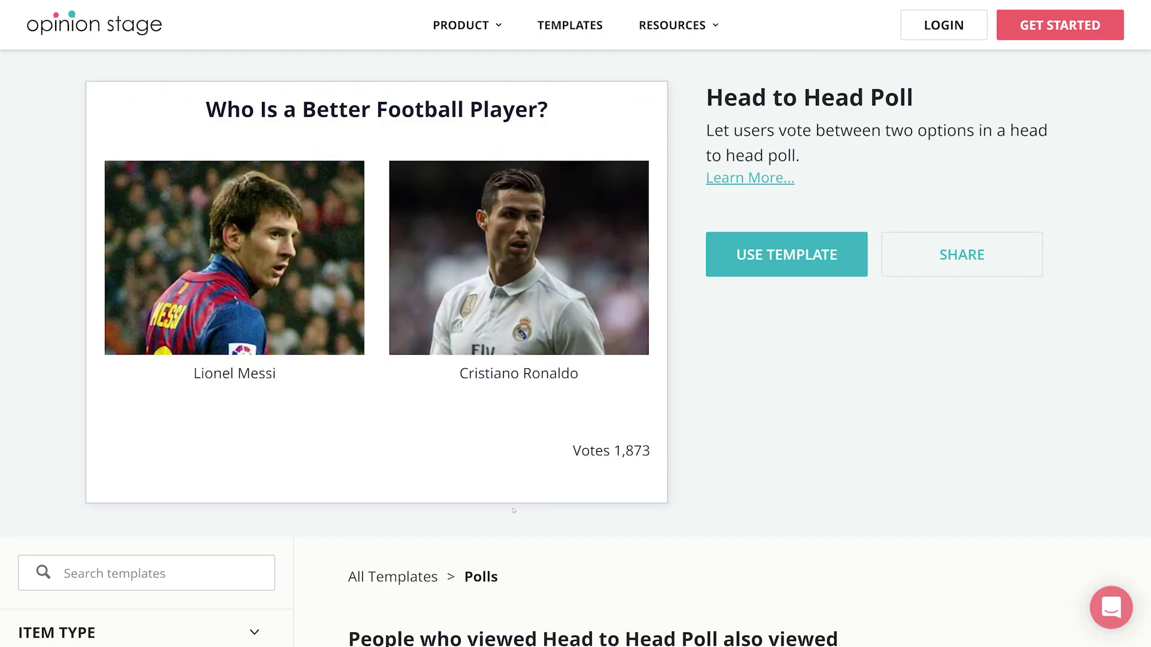
Vote for the right-hand player to reveal the 55% / 45% poll results.
{"action": "left_click", "coordinate": [519, 258]}
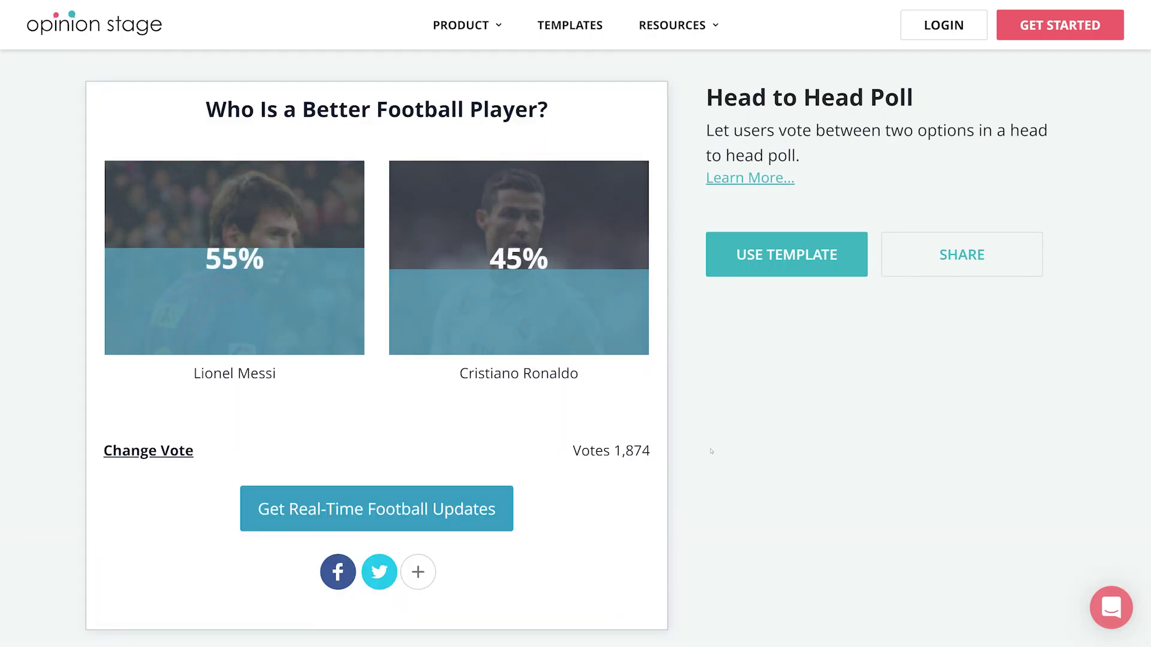